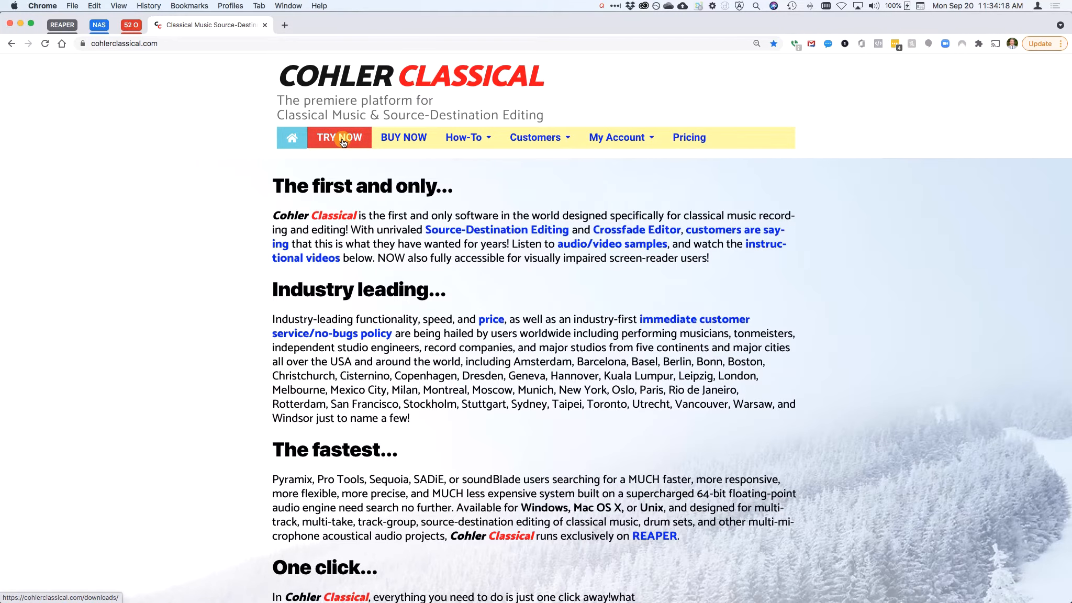
Open the Try Now downloads page and highlight the important note about using a portable REAPER install.
click(342, 139)
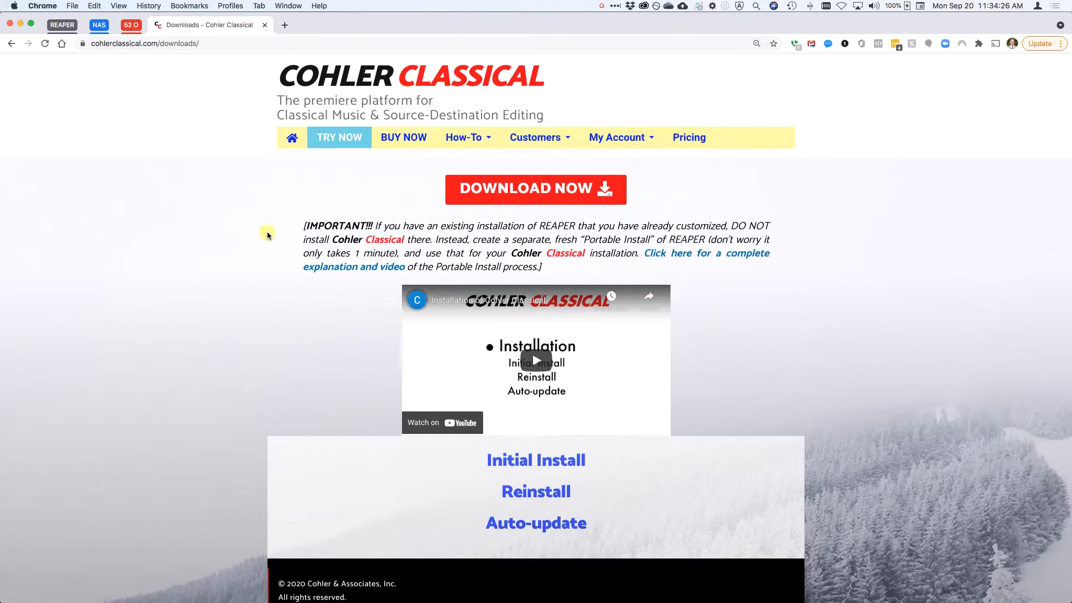
drag(304, 226, 655, 270)
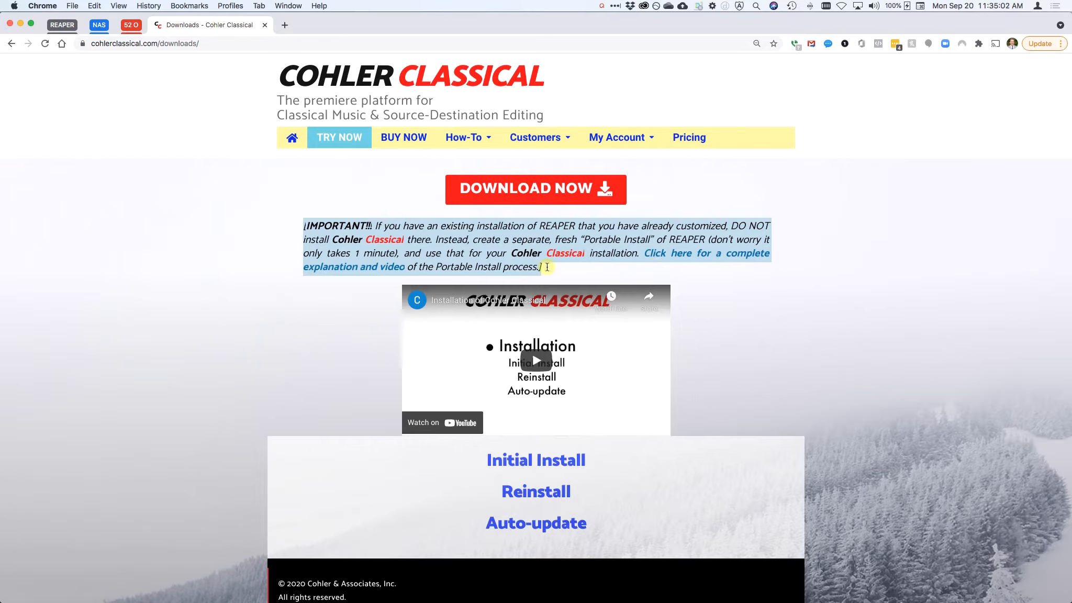
click(728, 296)
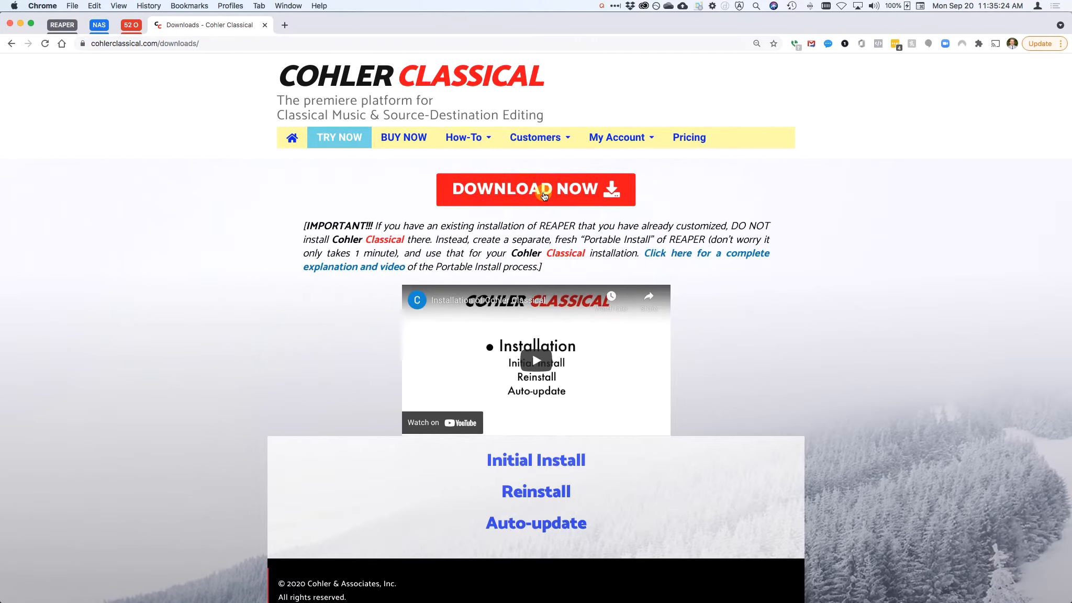
Start the download, scroll through the end user license agreement, and accept the Mac OS X initial install.
click(544, 195)
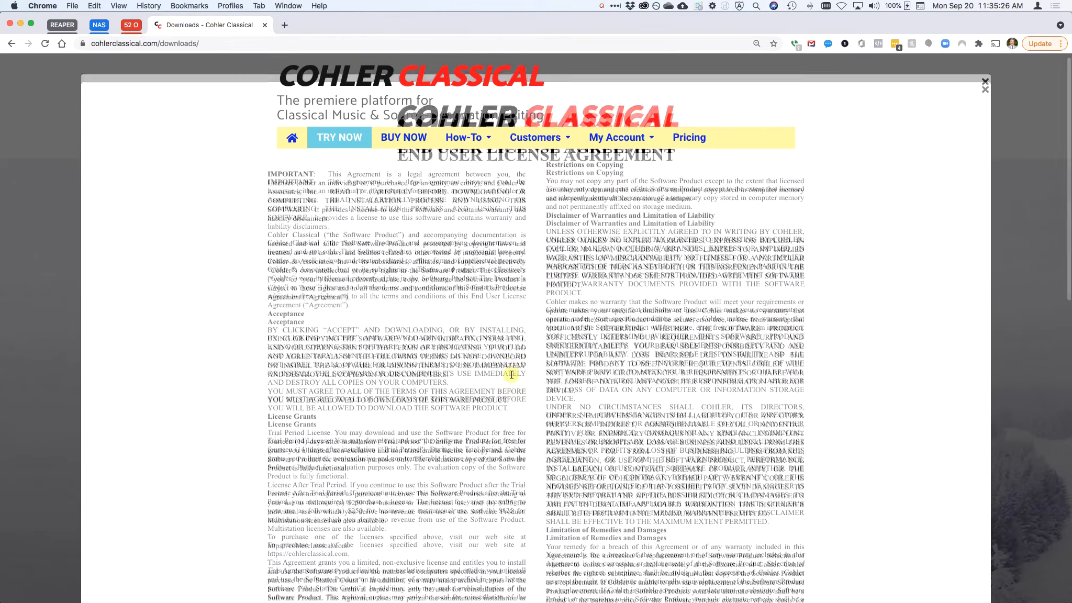
scroll(511, 374, down, 15)
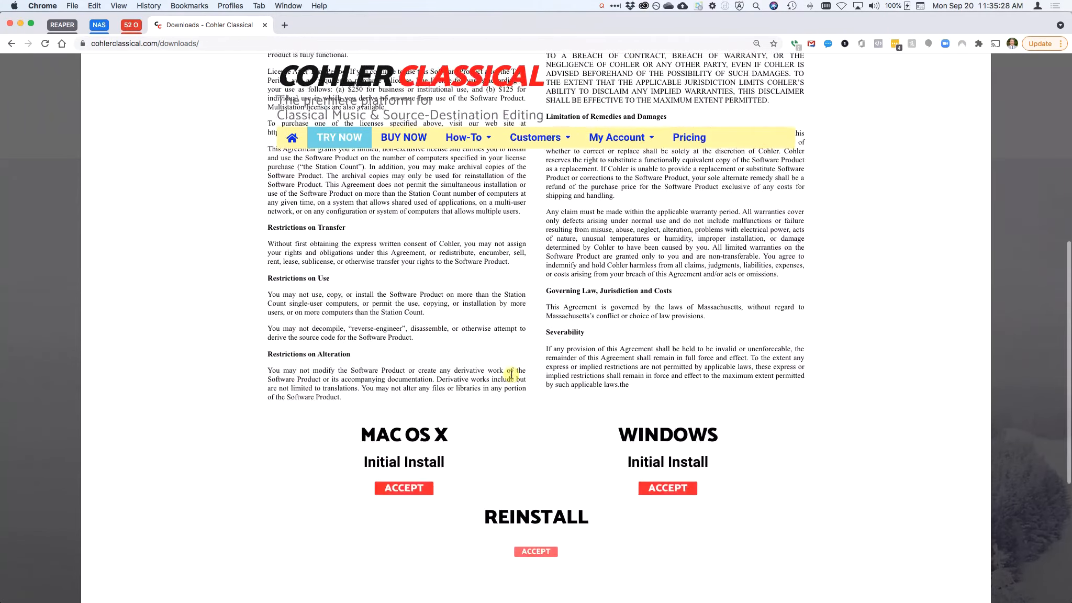
scroll(512, 375, down, 5)
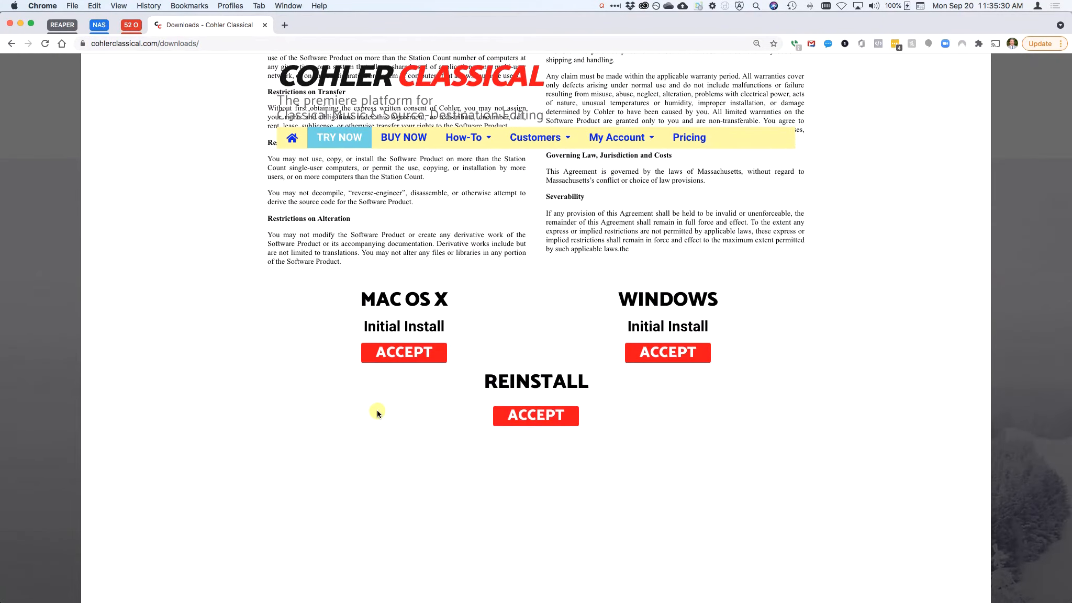
click(399, 353)
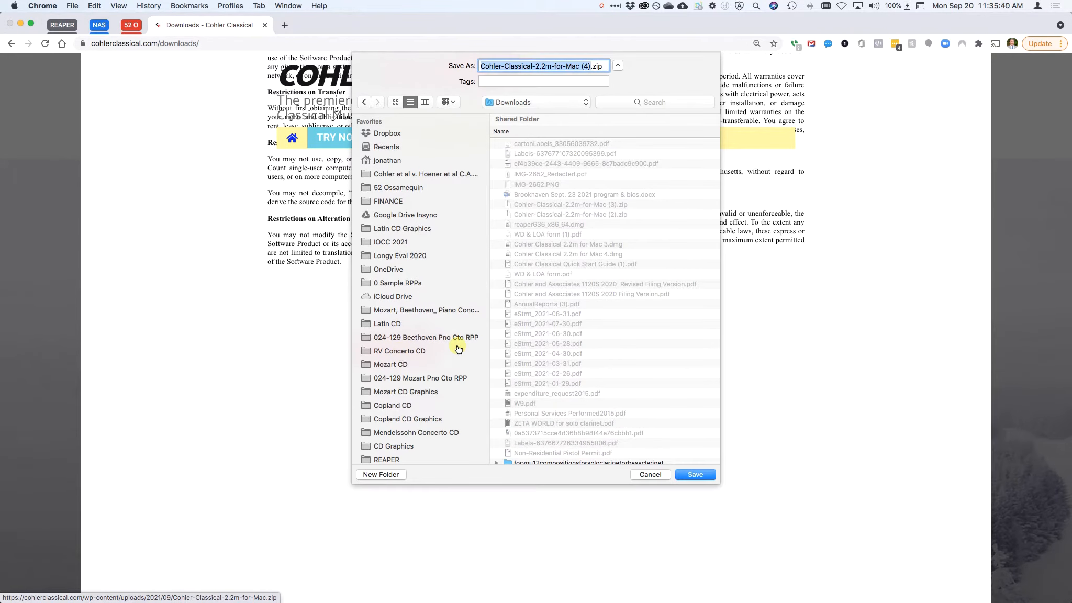
Save Cohler-Classical-2.2m-for-Mac (4).zip into the Downloads folder.
click(471, 354)
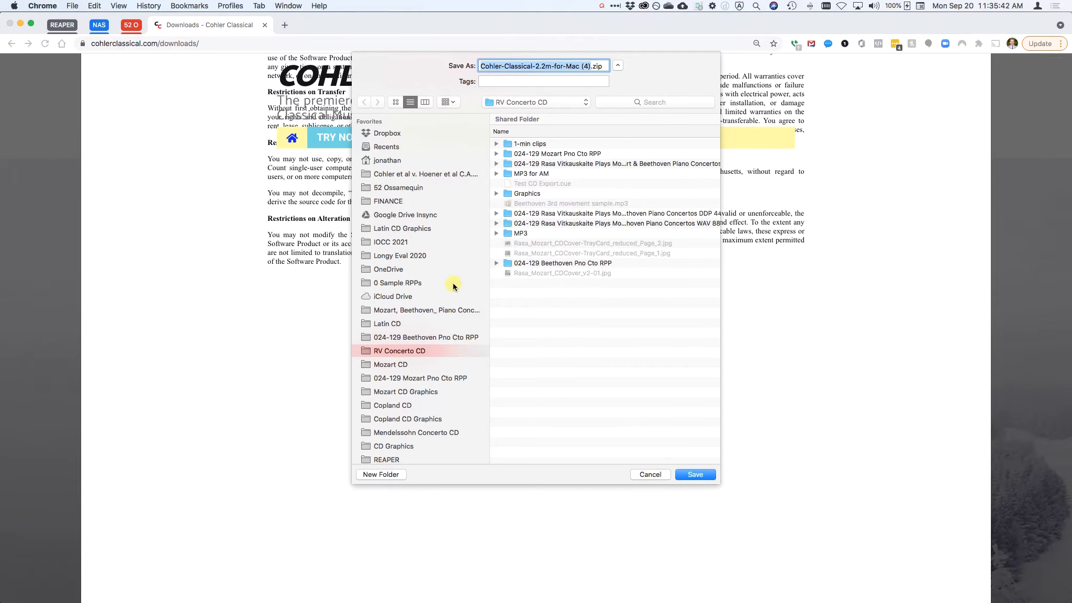
key(alt+super+l)
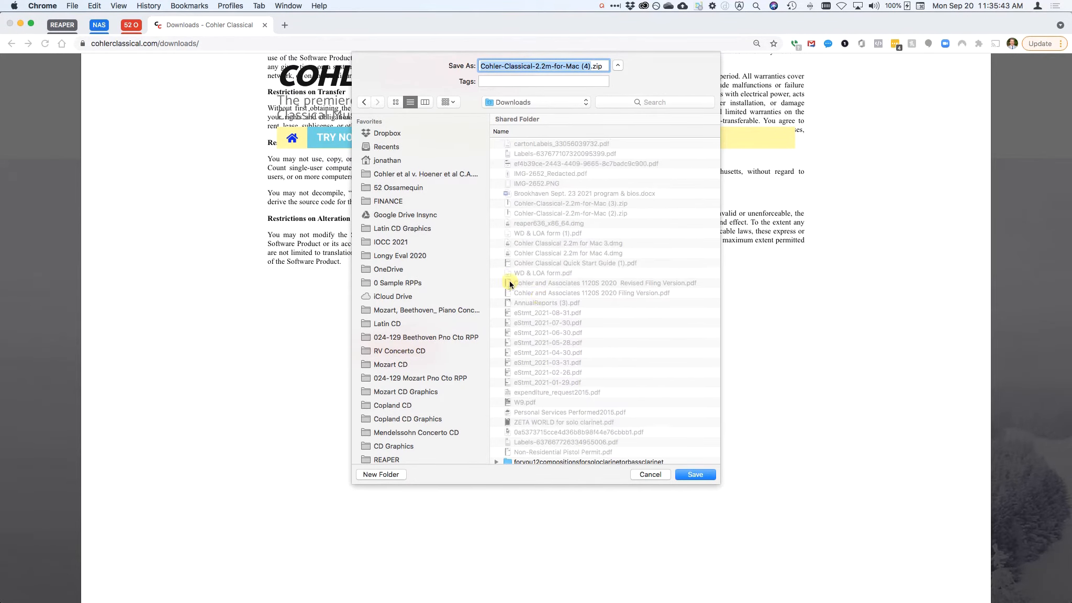
click(691, 475)
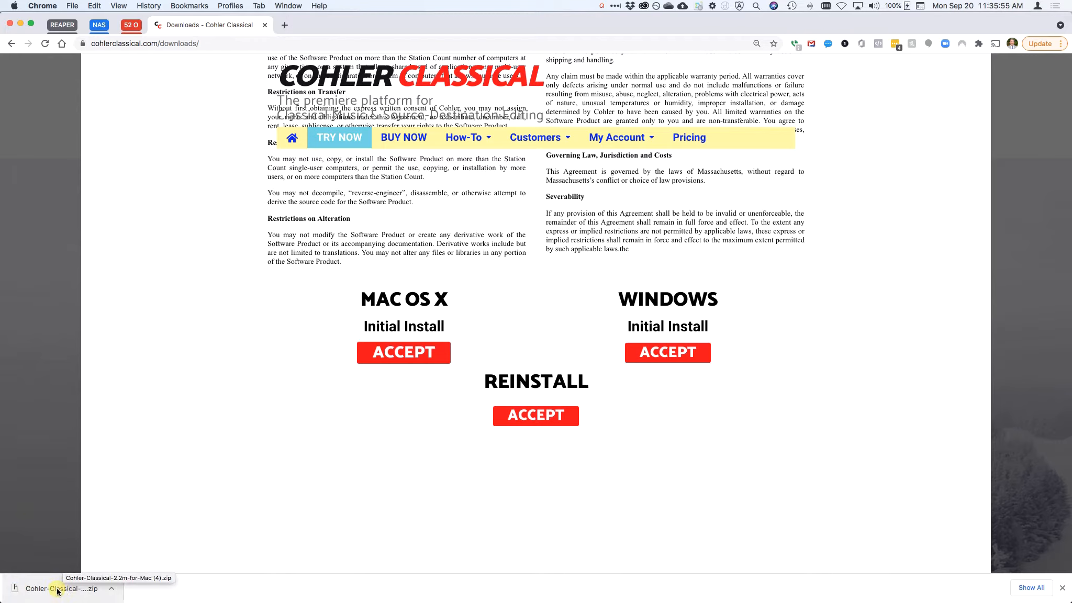
Open the downloaded file in the Downloads folder and mount the Cohler Classical 2.2m for Mac 5.dmg disk image.
click(58, 591)
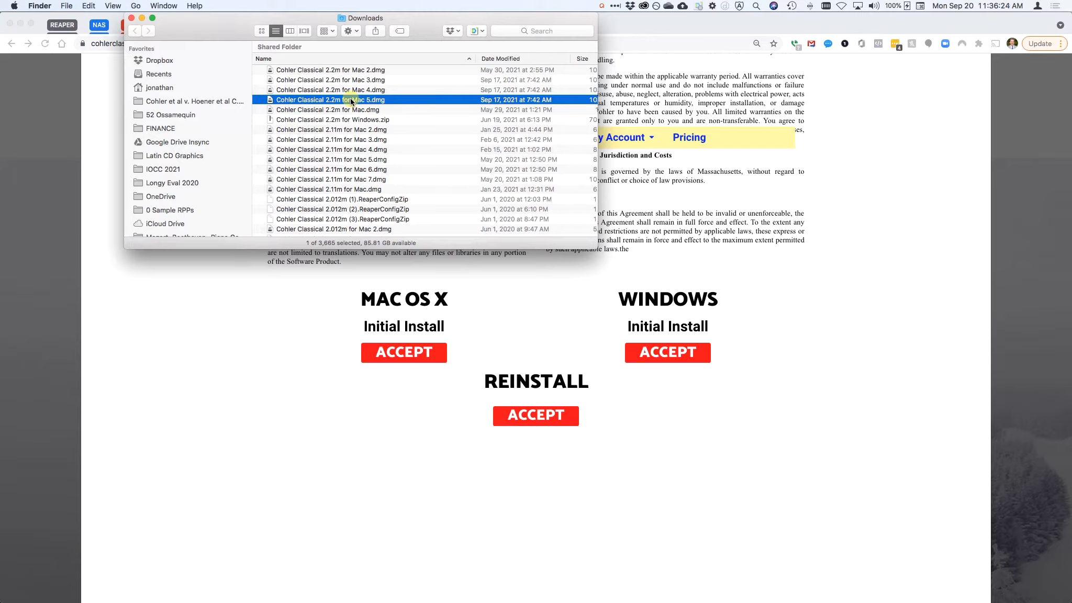
double_click(325, 100)
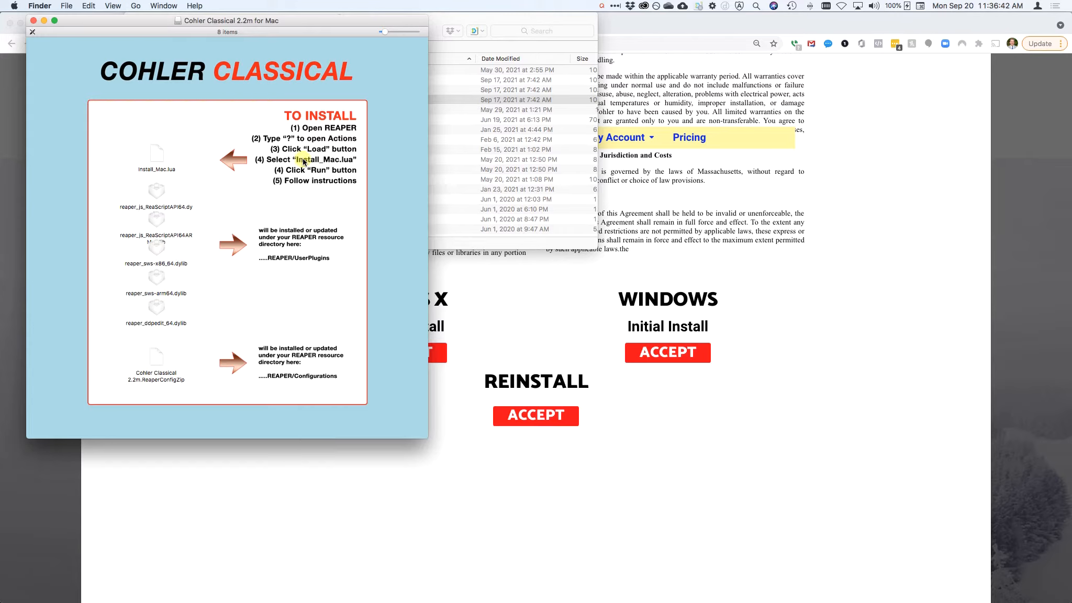
Switch to REAPER and open the Actions list.
key(cmd+Tab)
key(super+Tab)
key(super+Tab)
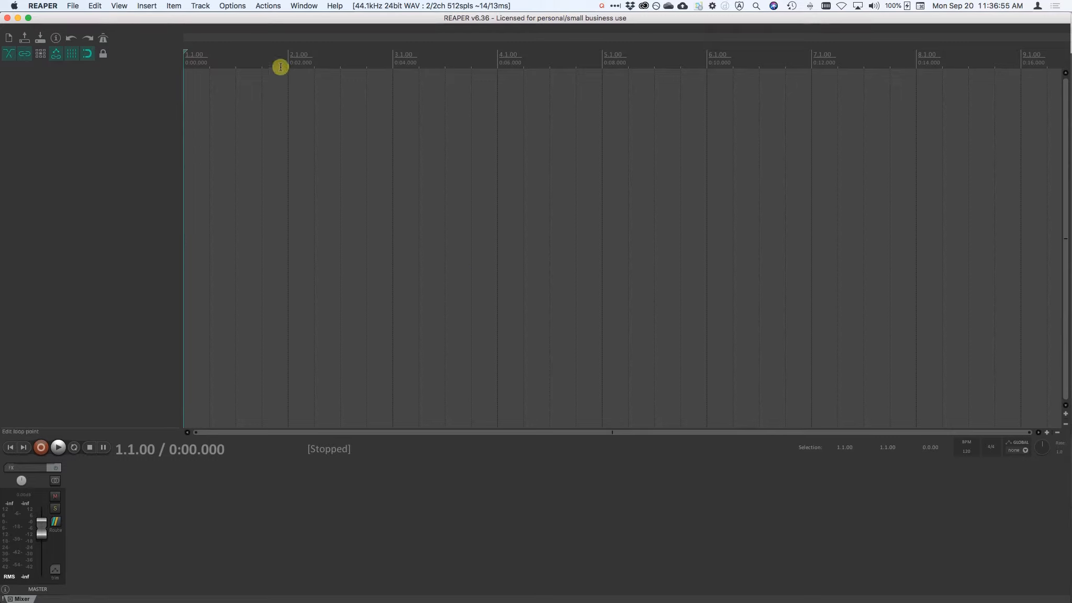
click(268, 5)
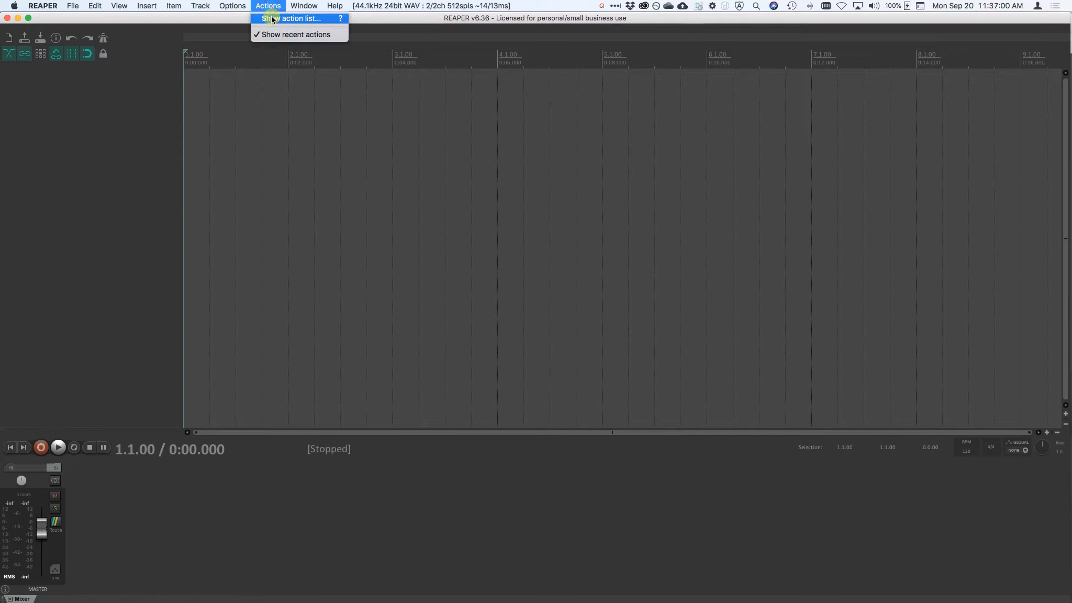
click(342, 20)
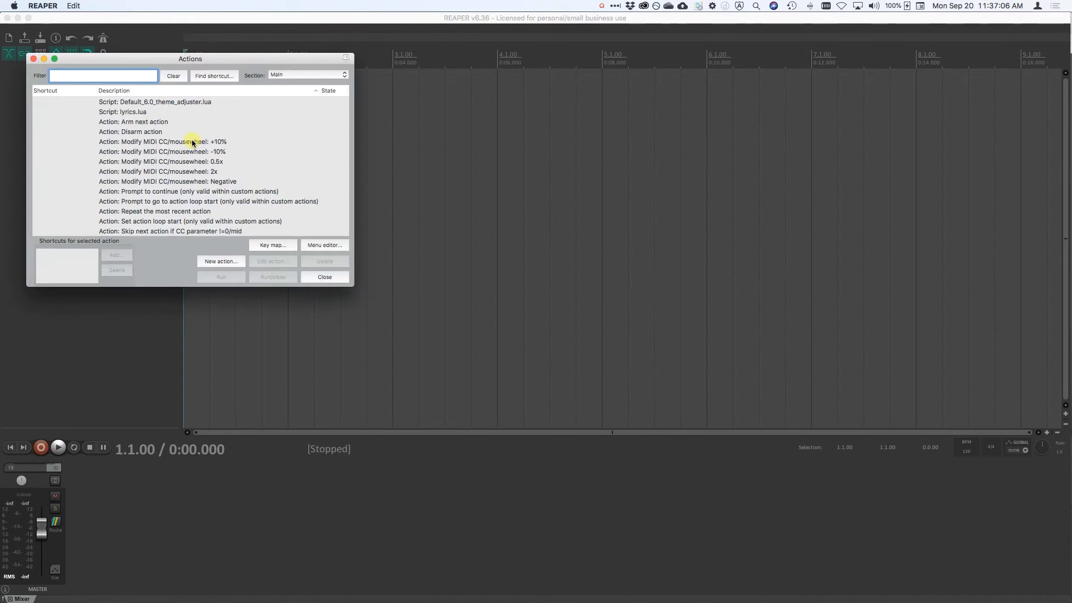
Load the Install_Mac.lua ReaScript from the mounted Cohler Classical 2.2m for Mac volume.
click(221, 261)
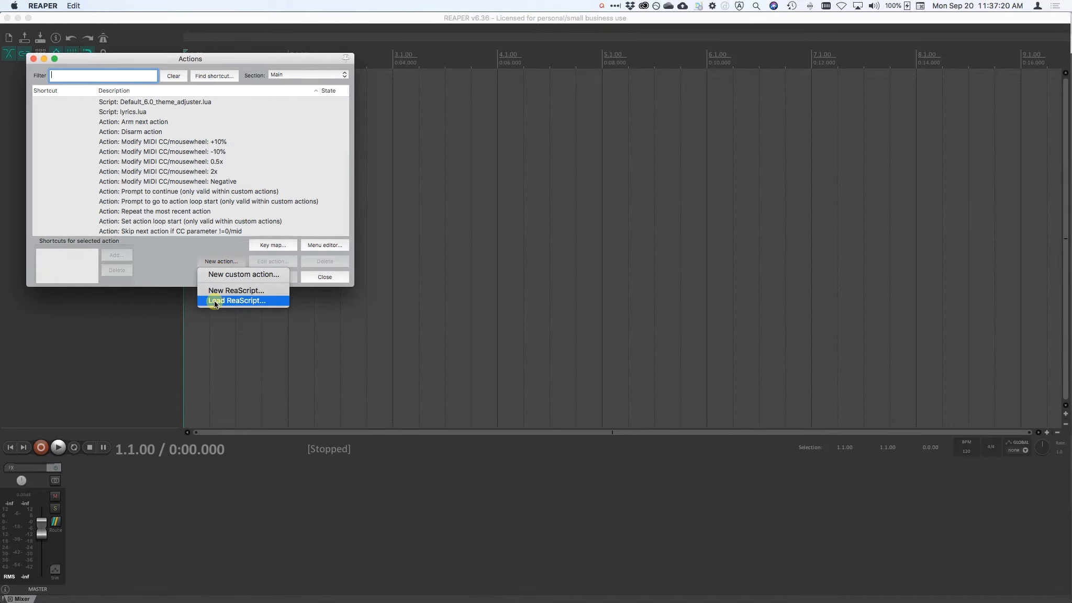
click(214, 301)
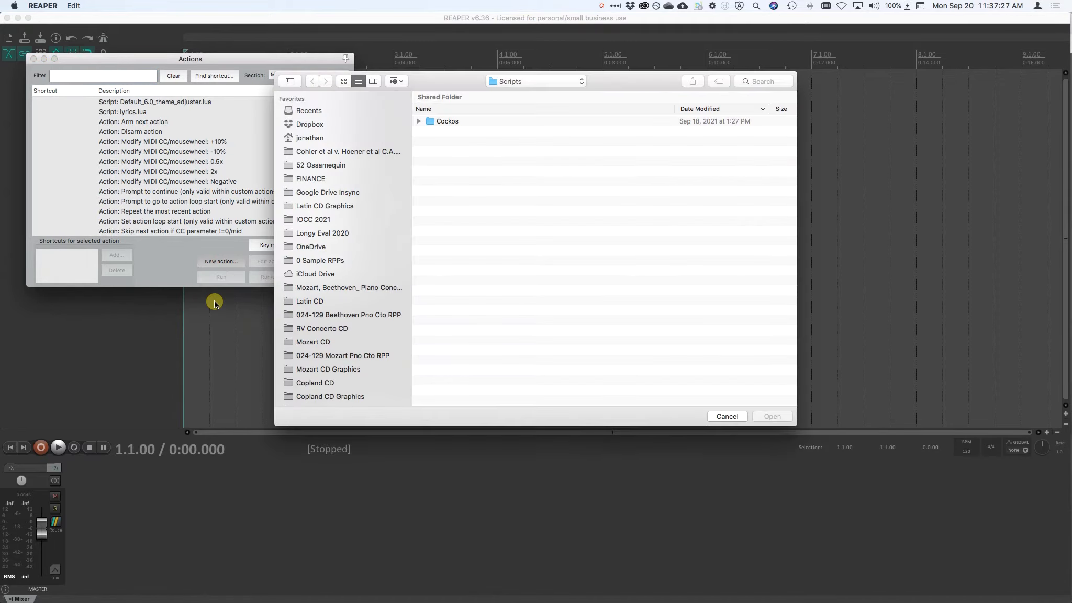
scroll(343, 312, down, 10)
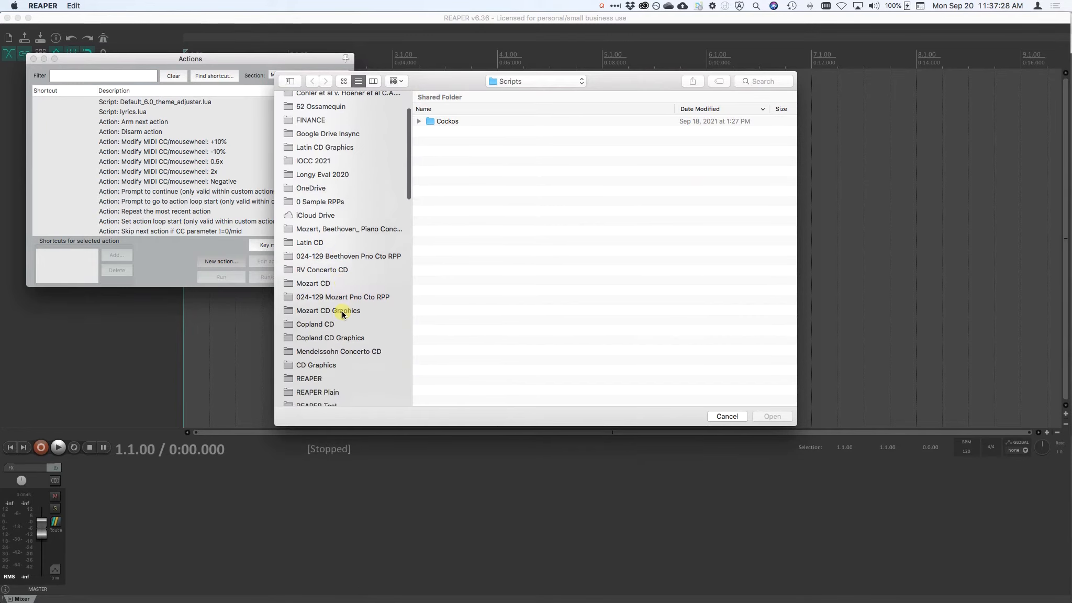
scroll(343, 313, down, 15)
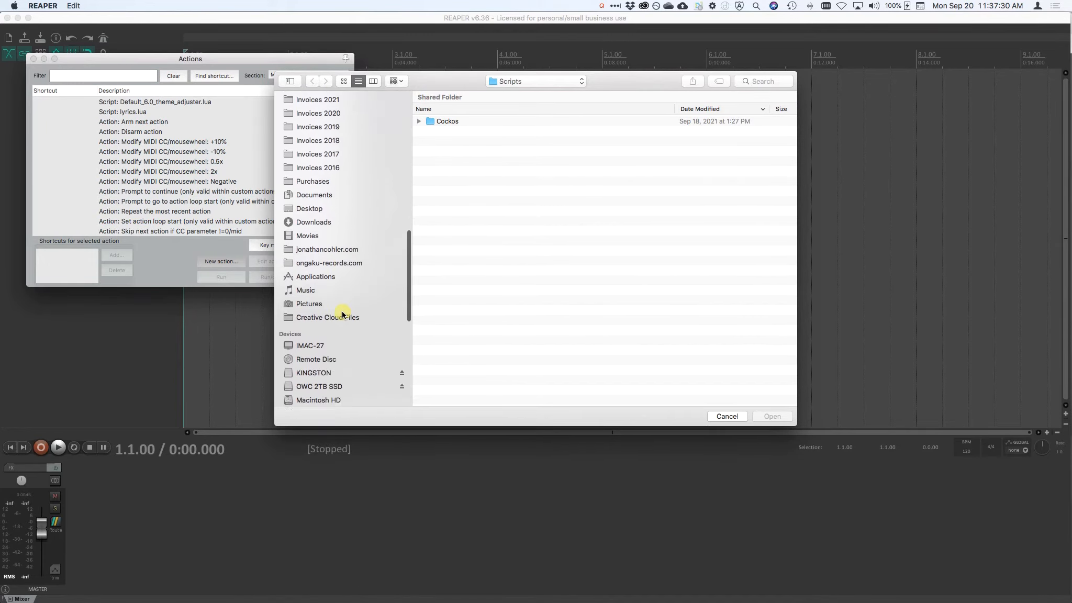
scroll(342, 311, down, 8)
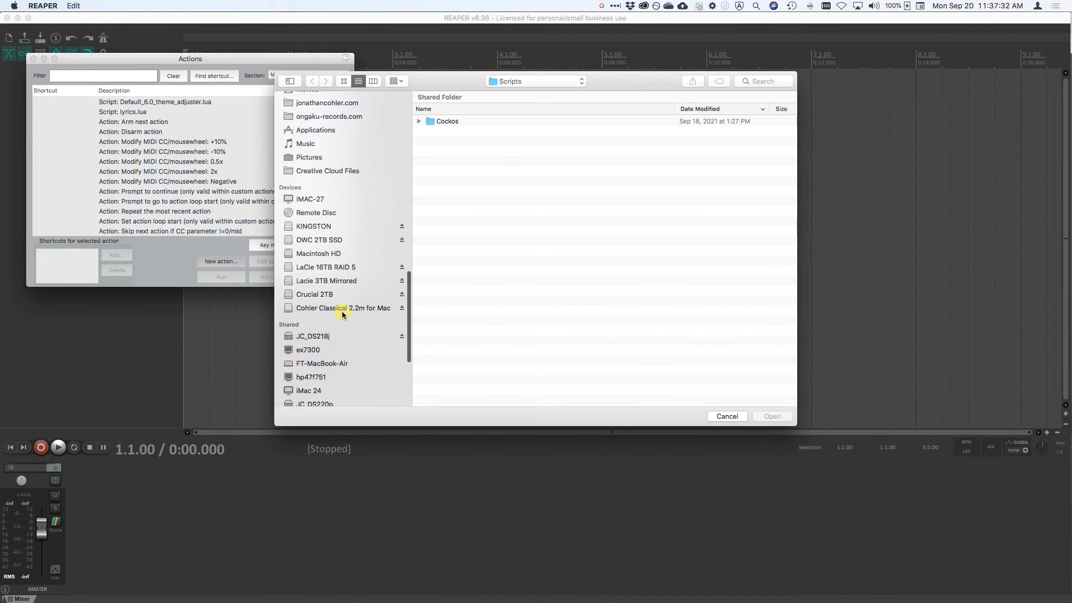
click(325, 310)
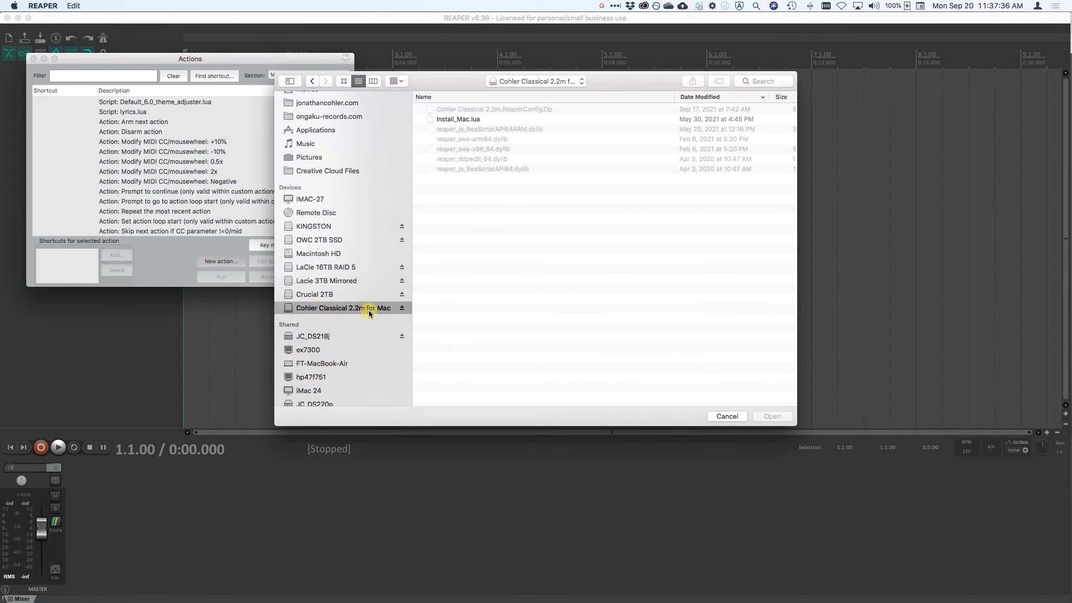
click(460, 120)
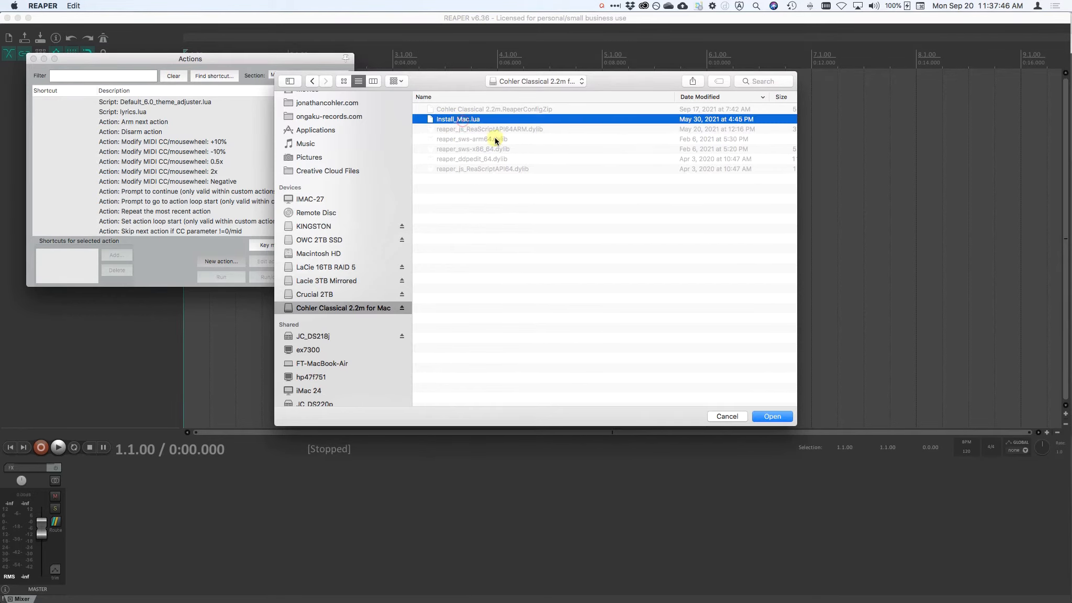
click(773, 416)
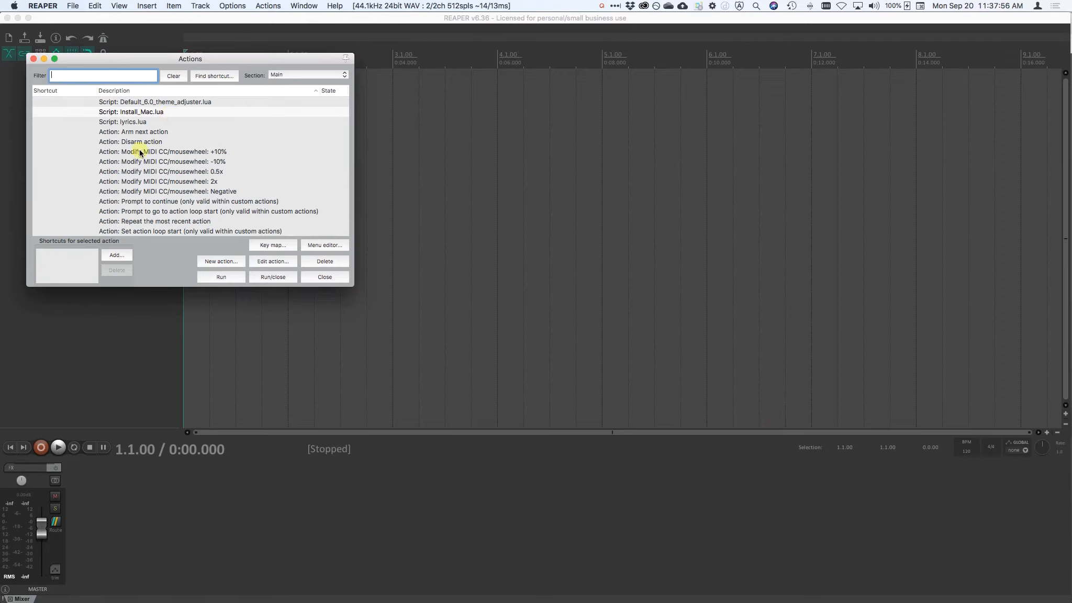
Run the Install_Mac.lua script and enter the computer account password to authorize its changes.
click(222, 278)
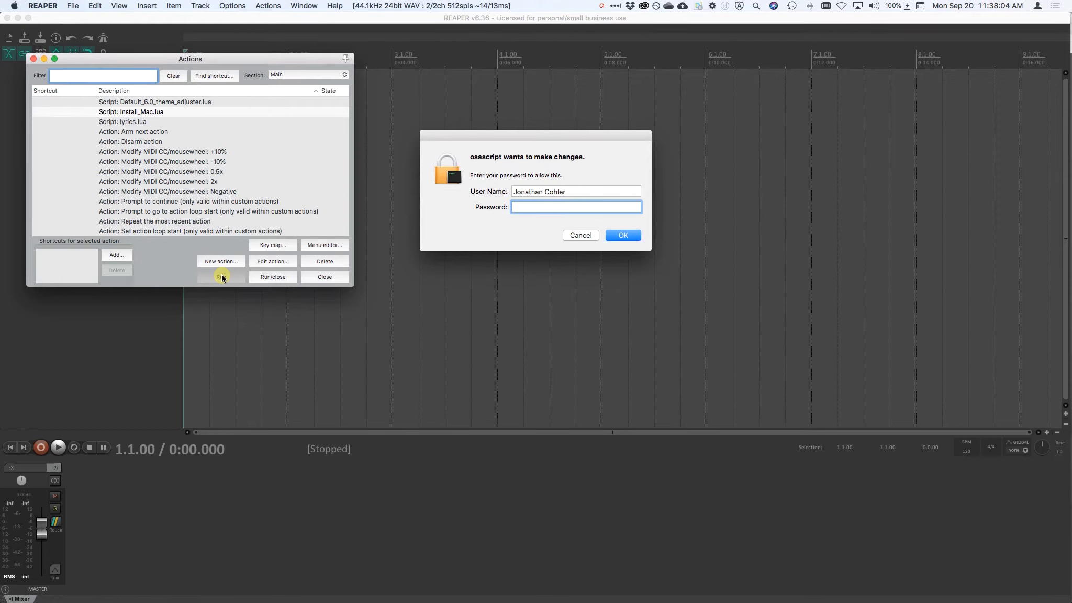
text(•••••••••)
key(Return)
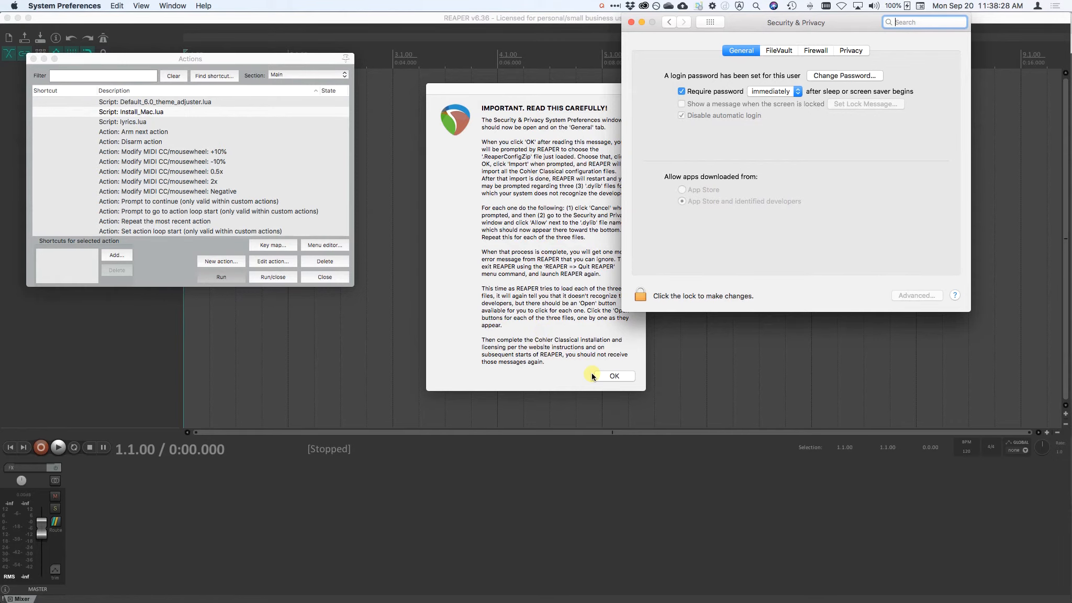
Dismiss the installation notice and open the Cohler Classical 2.2m.ReaperConfigZip configuration file.
click(614, 375)
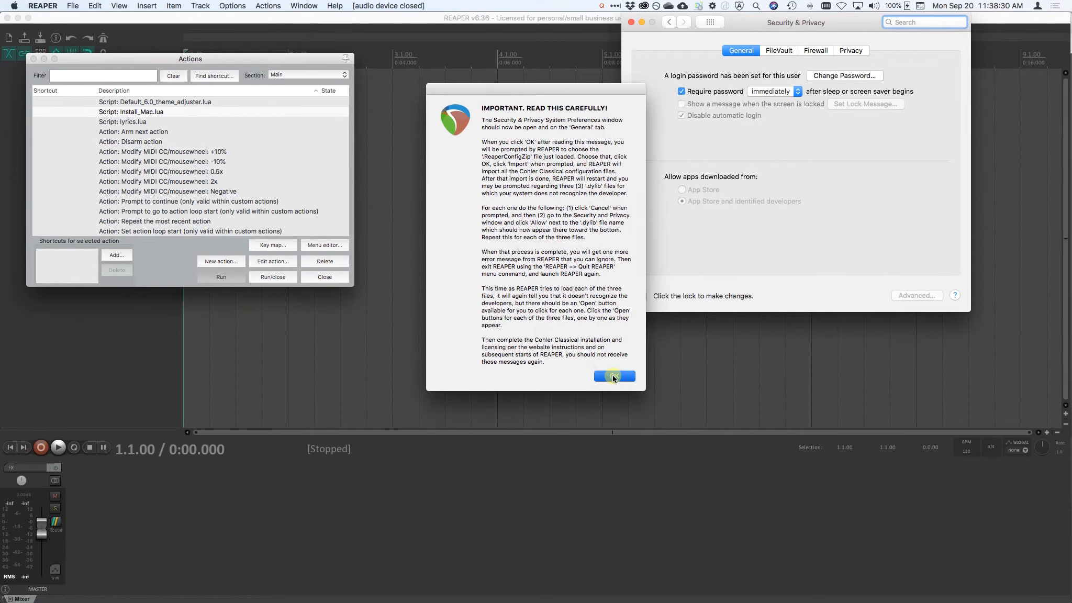
click(614, 375)
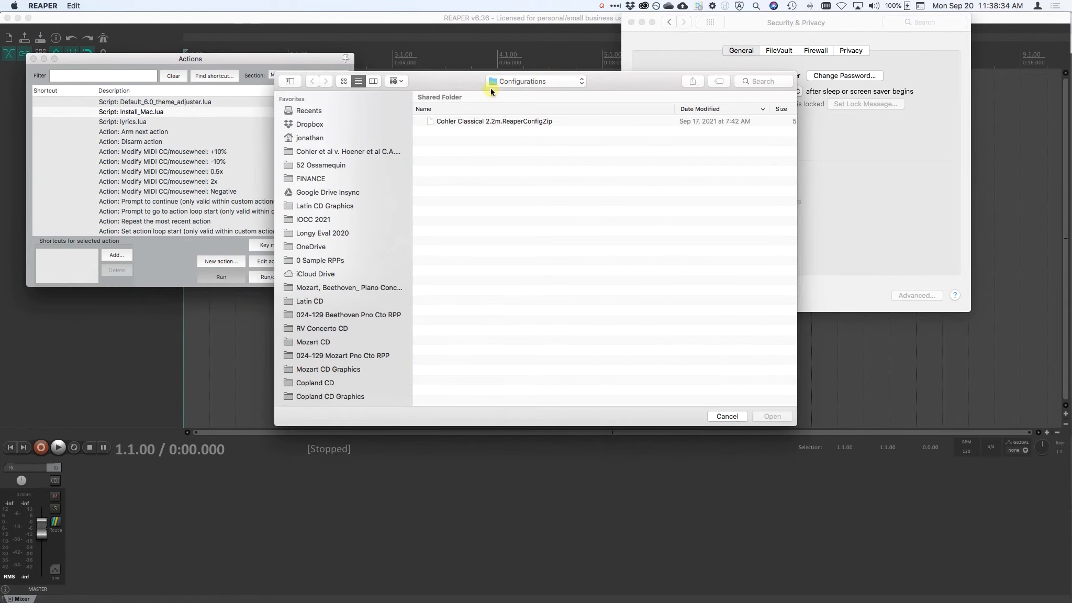
click(471, 124)
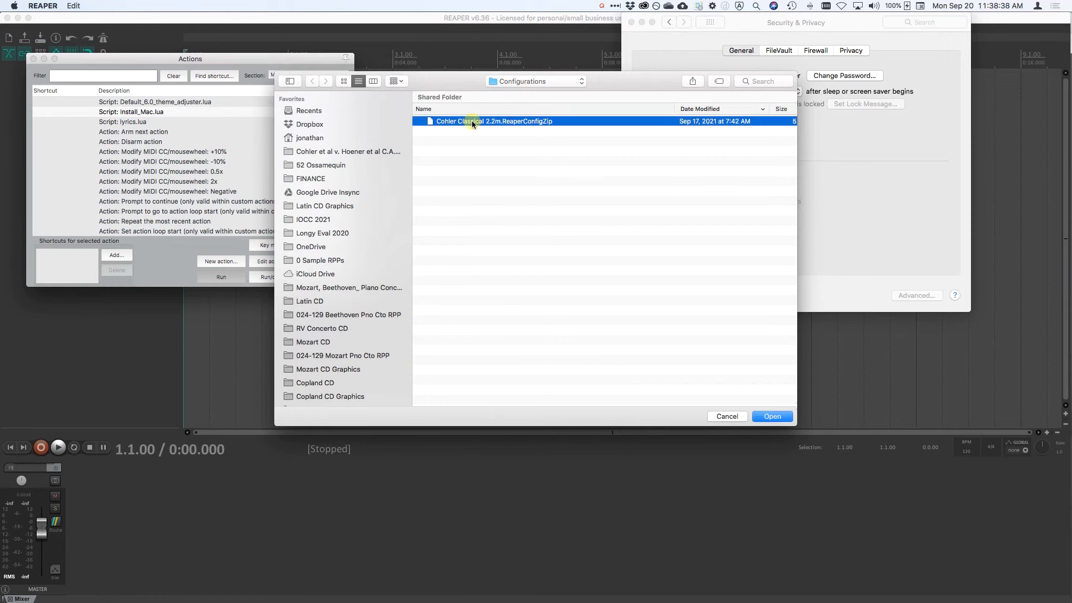
click(768, 419)
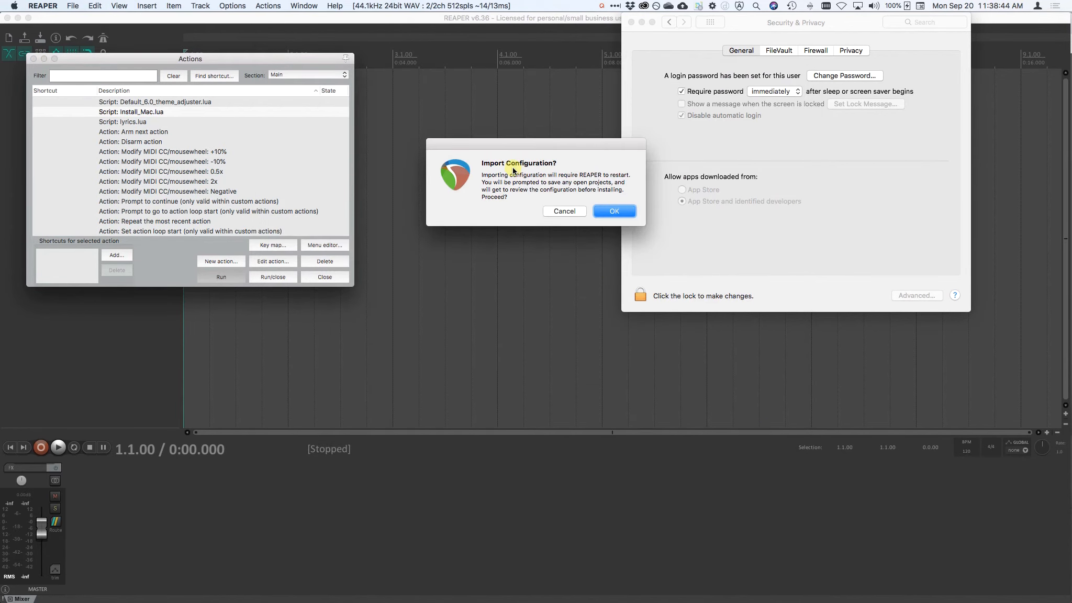
Confirm the restart and import all items of the Cohler Classical configuration.
click(622, 211)
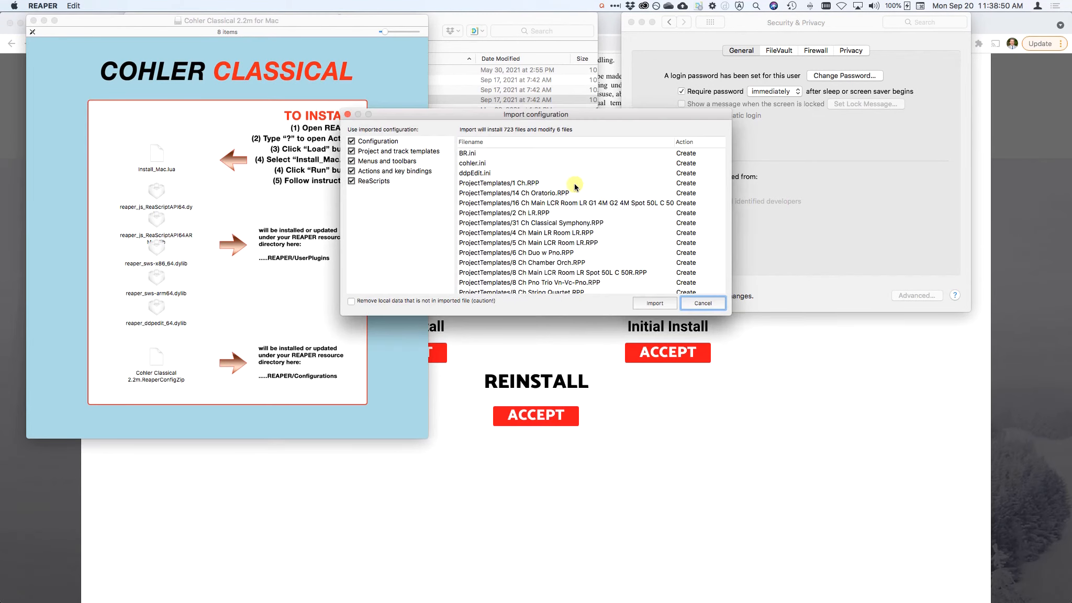
click(654, 304)
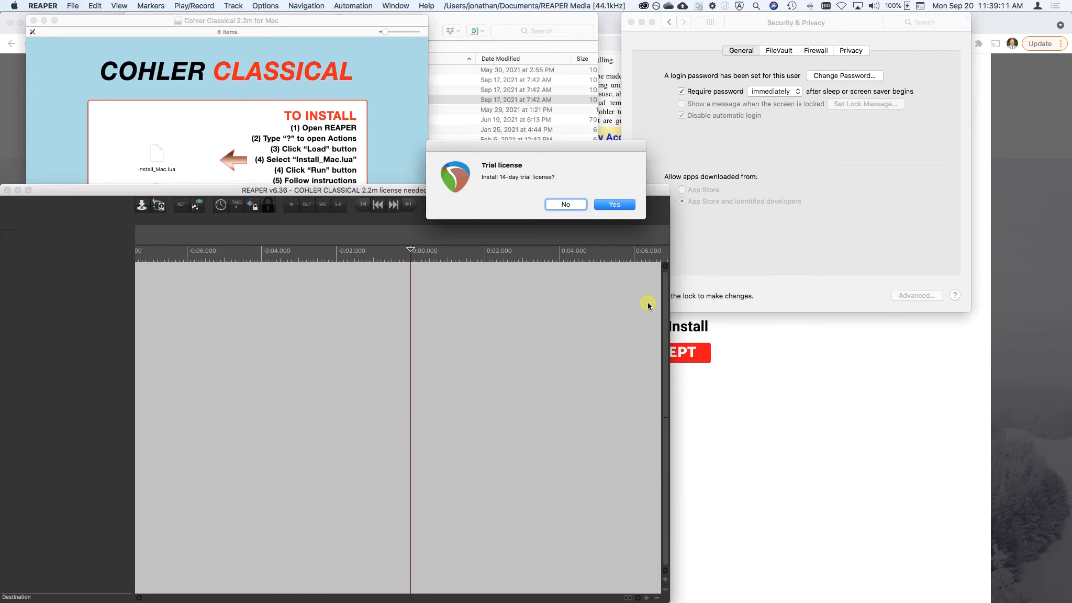
Install the 14-day trial license, submitting the prefilled trial license information and closing the license confirmations.
drag(522, 113, 531, 93)
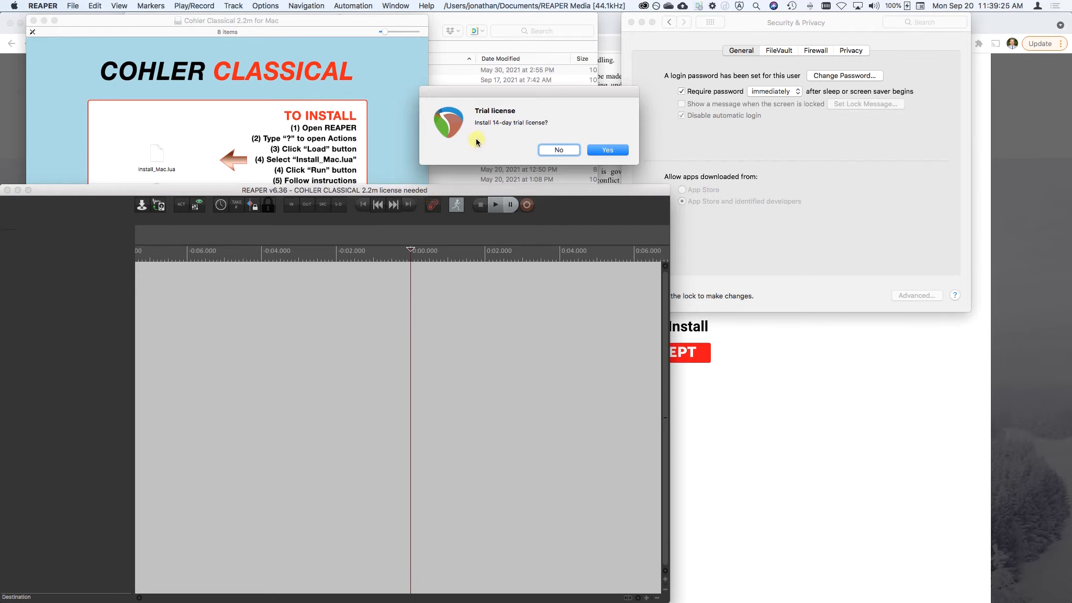
click(609, 150)
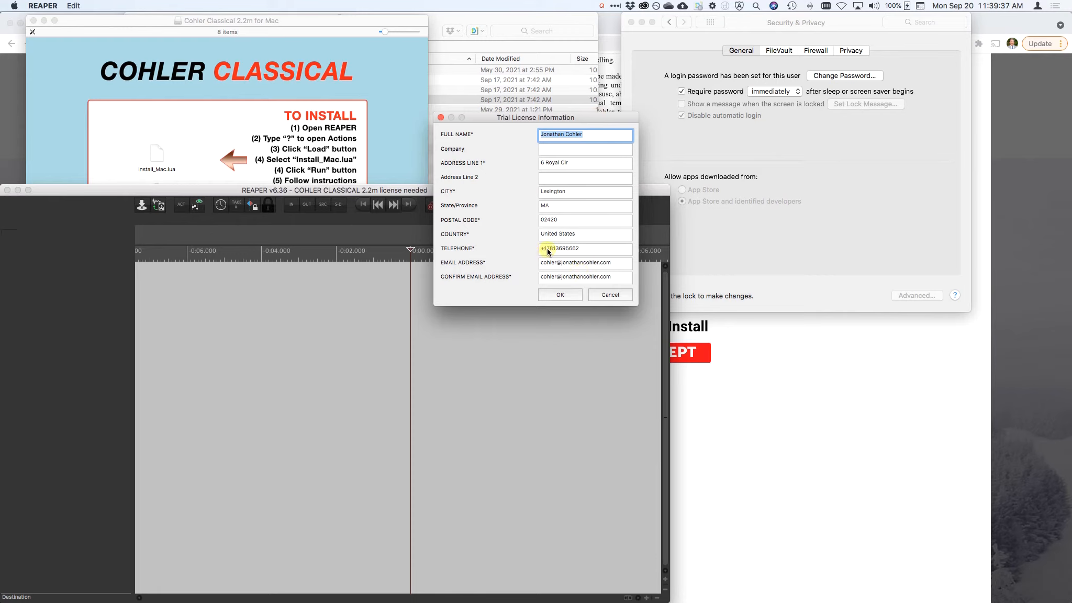
click(560, 296)
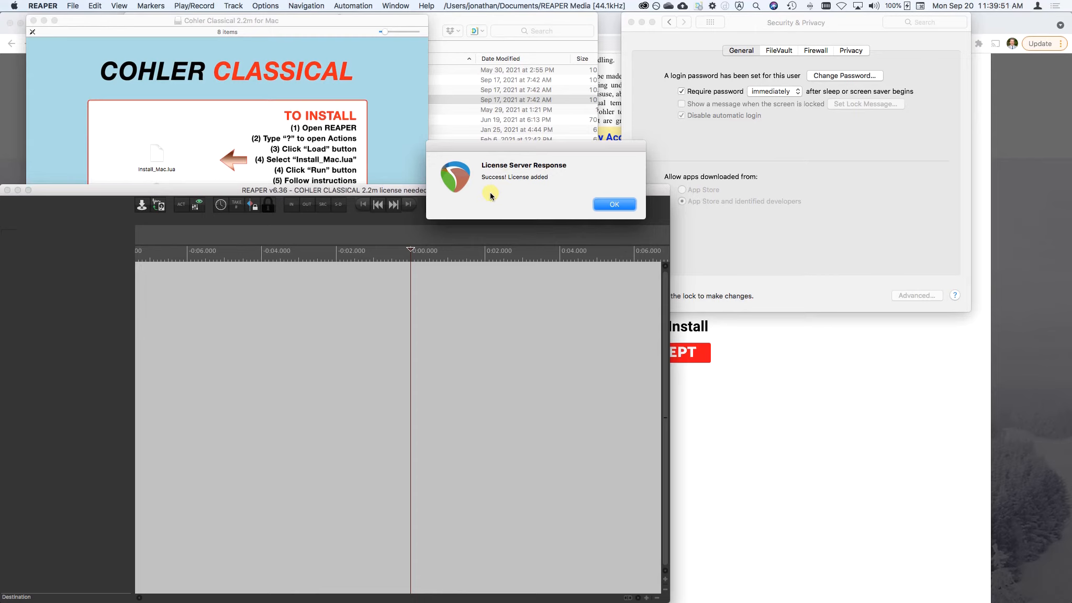
click(614, 205)
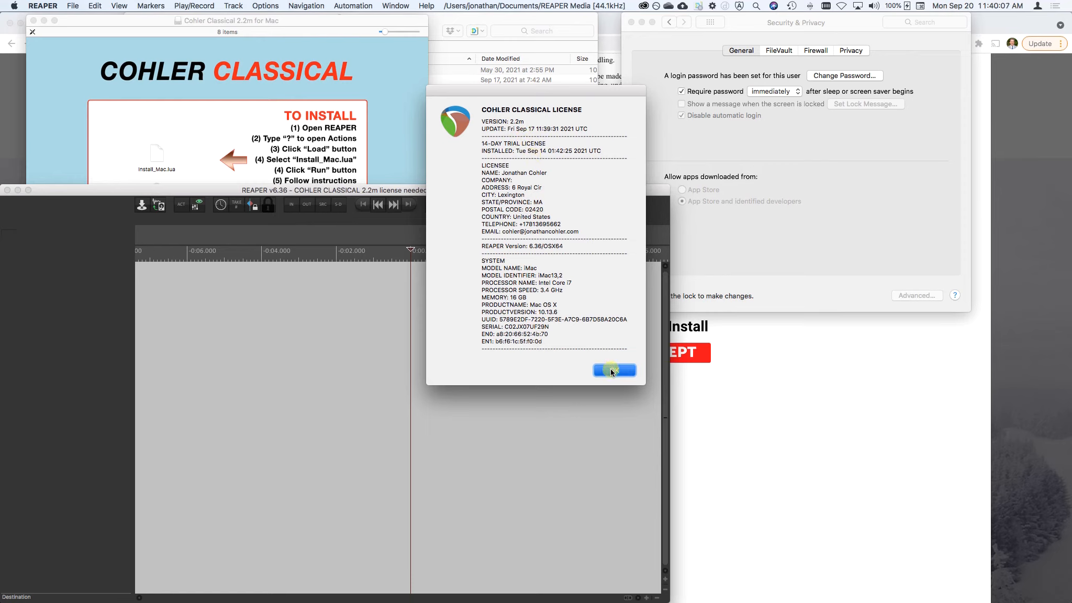
click(610, 369)
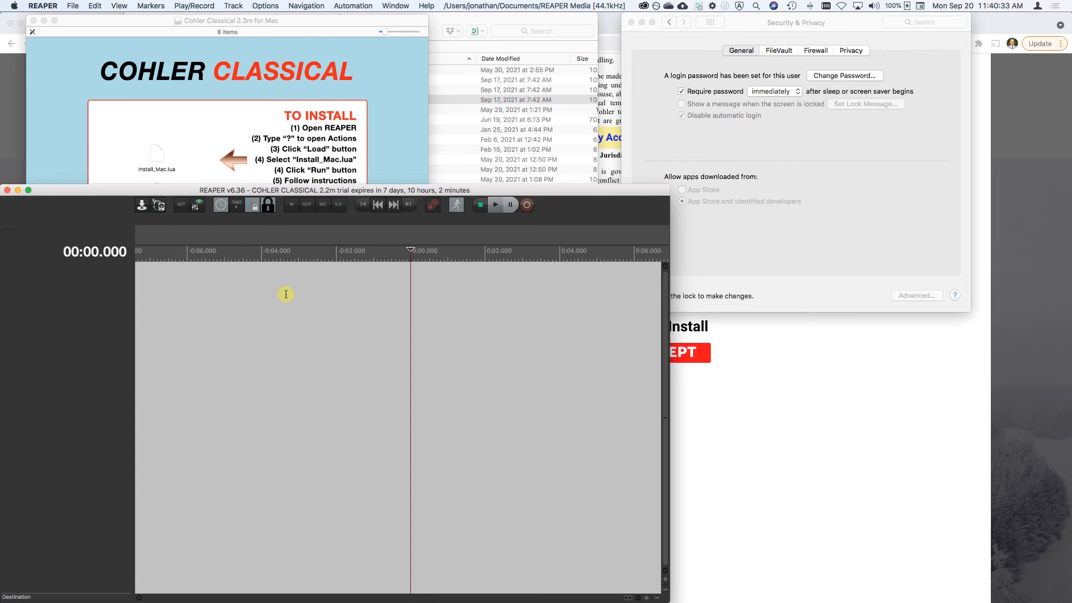
Uninstall the Cohler Classical license through the license Install/Uninstall command, confirming the uninstall.
click(263, 5)
mouse_move(335, 231)
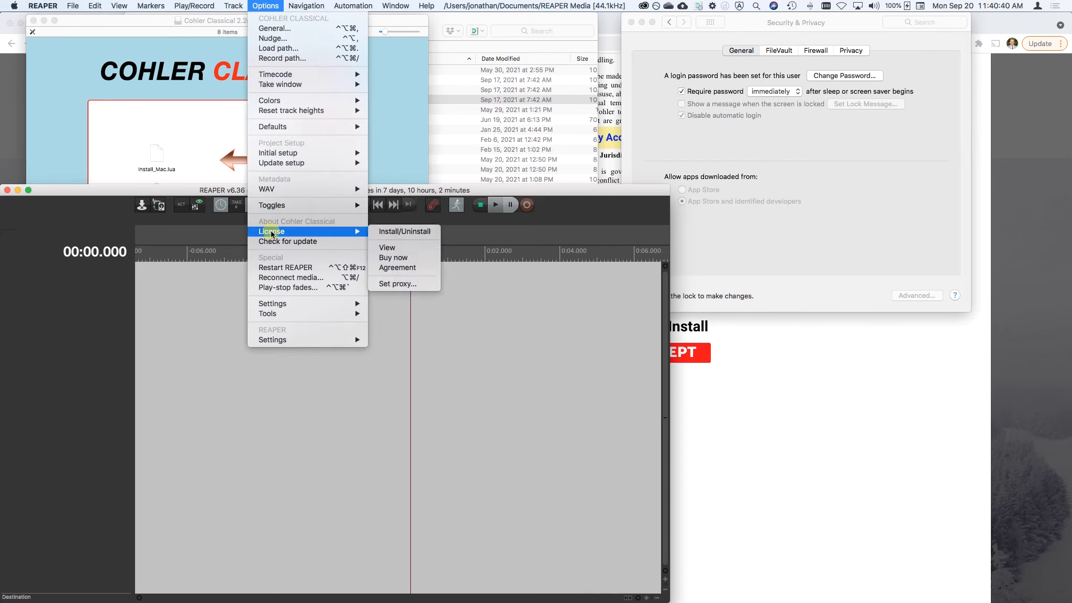
click(415, 231)
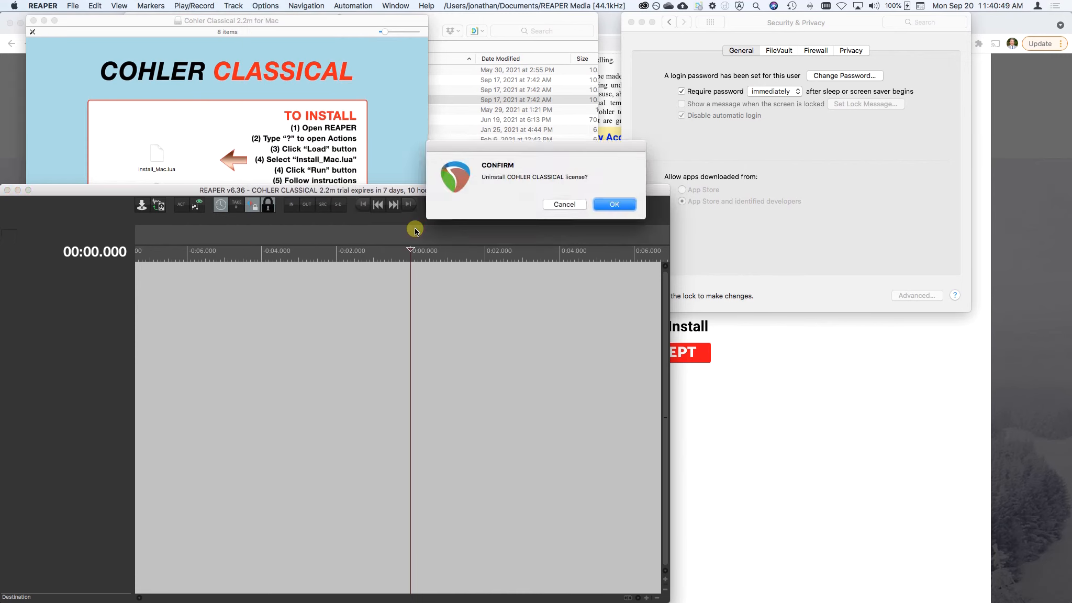
key(Return)
key(Return)
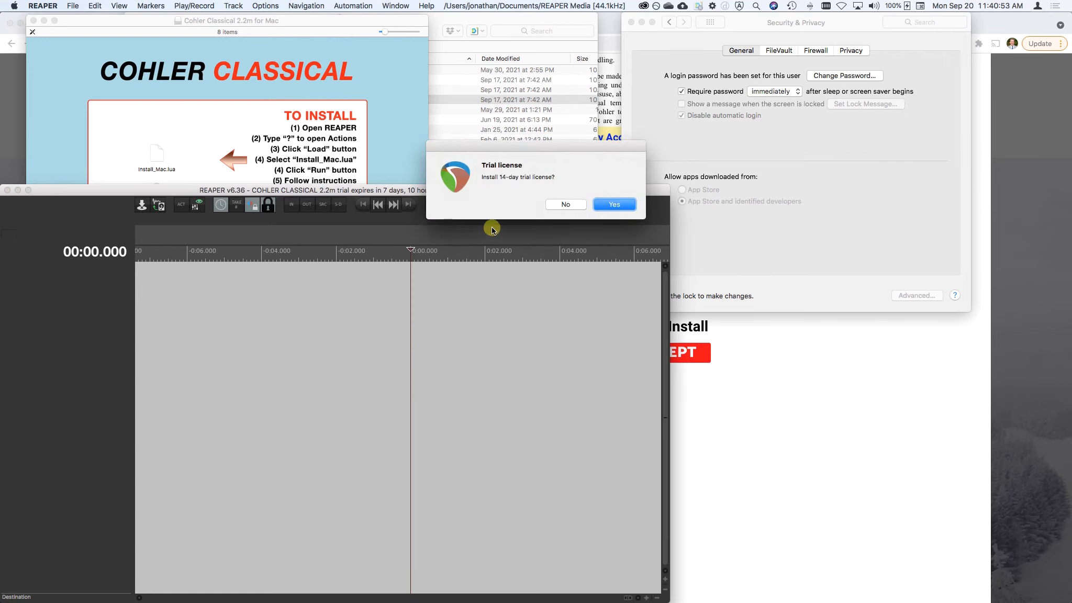
Decline the 14-day trial, choose to install a license code, and cancel the license code authorization without entering one.
click(565, 205)
click(612, 204)
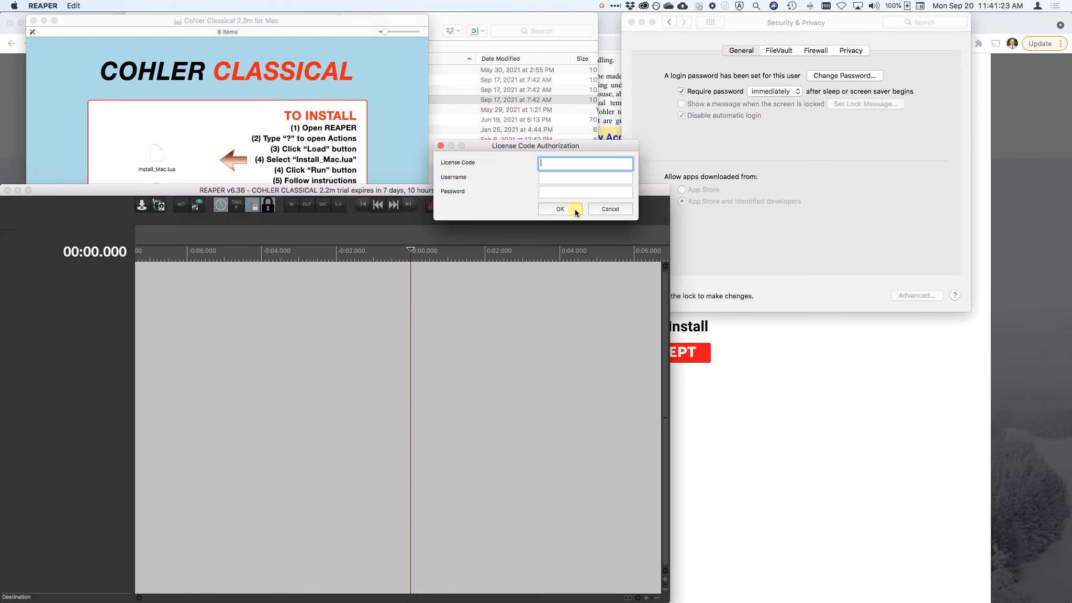
click(596, 214)
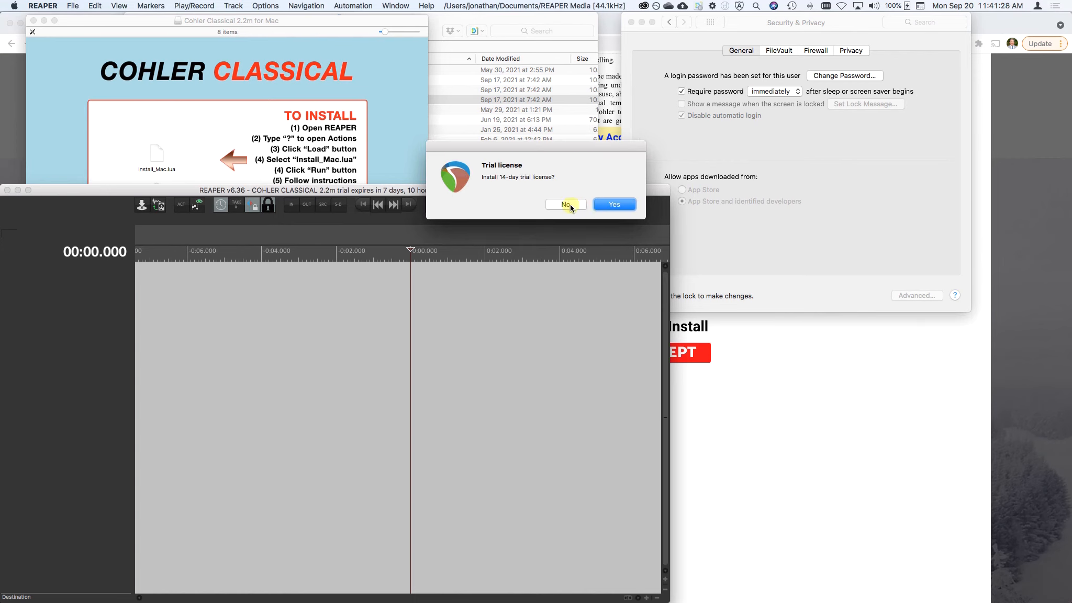
Decline the repeated trial and license code prompts, choose to ask again, and accept purchasing a license code.
click(571, 204)
click(571, 204)
click(571, 204)
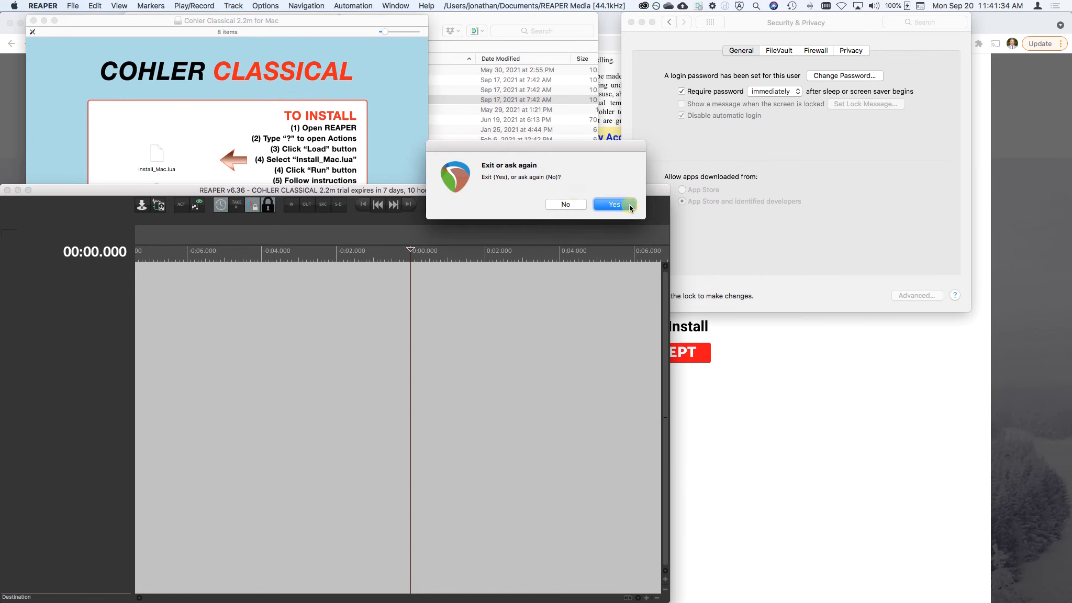
click(561, 203)
click(562, 204)
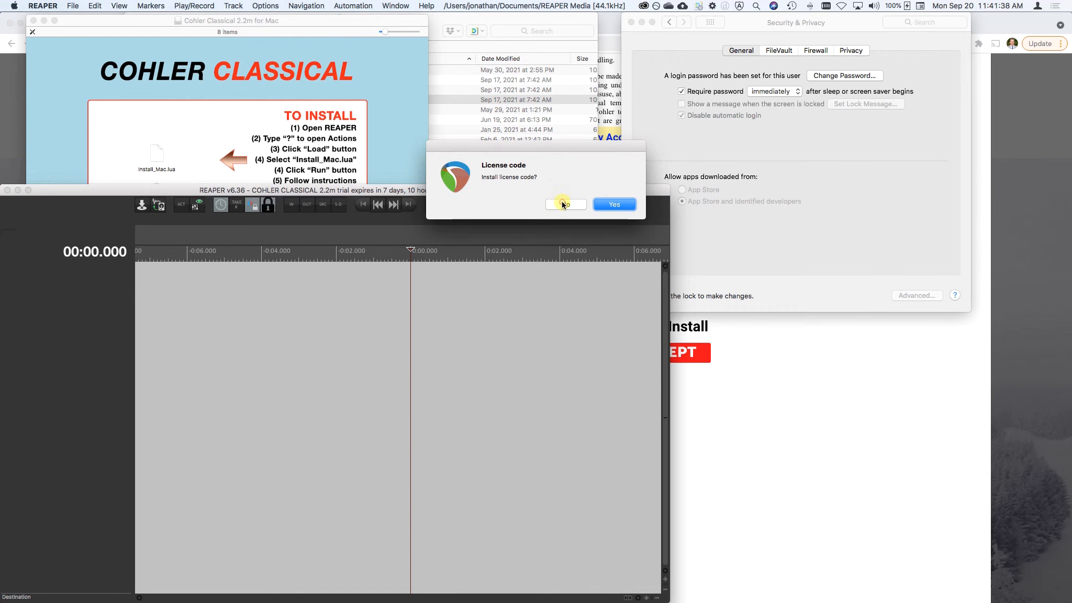
click(563, 204)
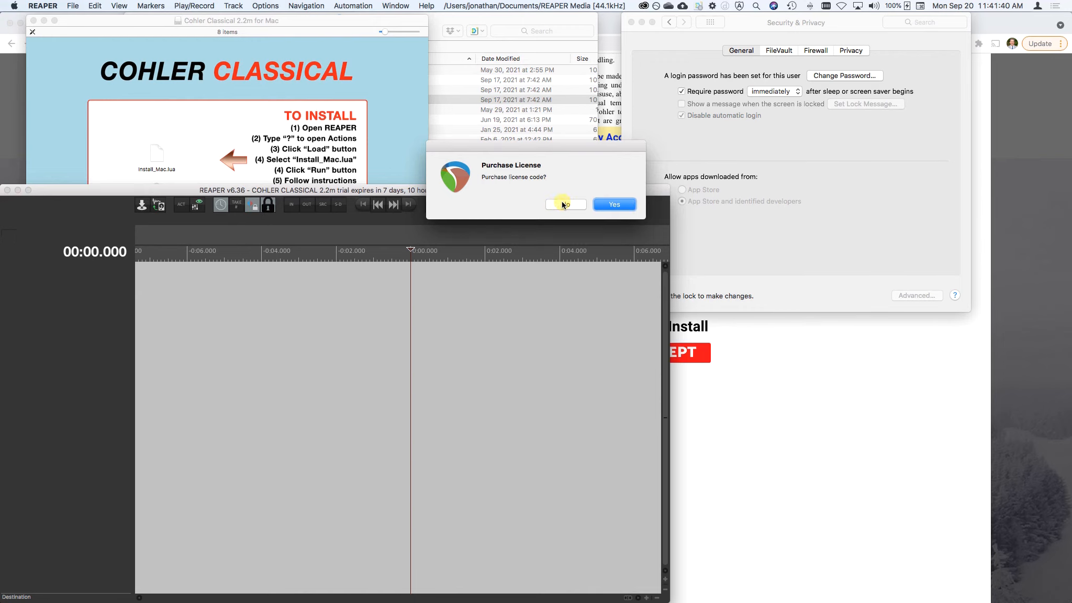
click(623, 205)
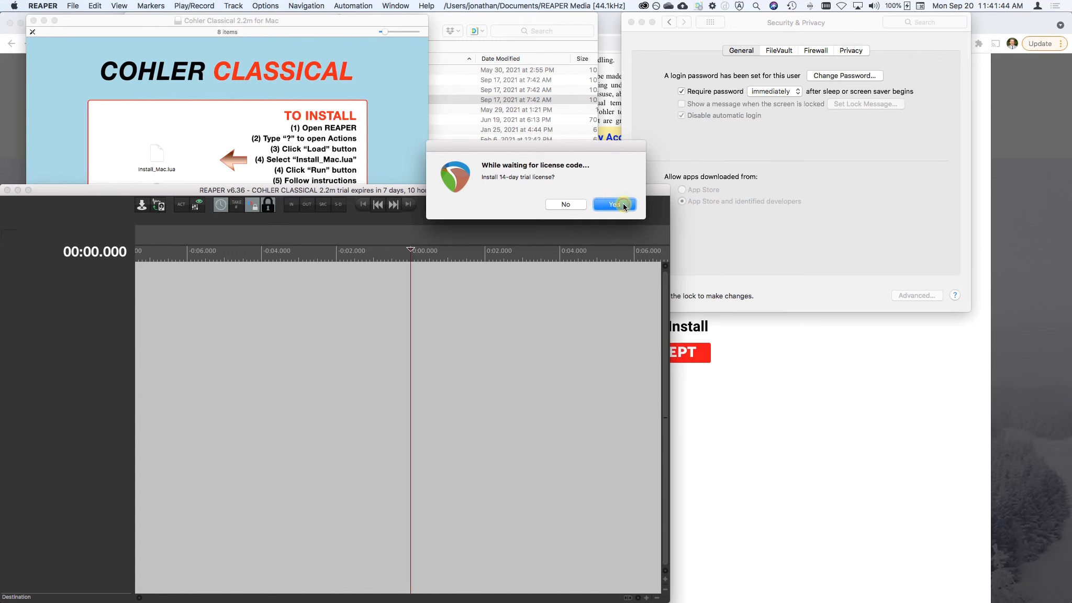